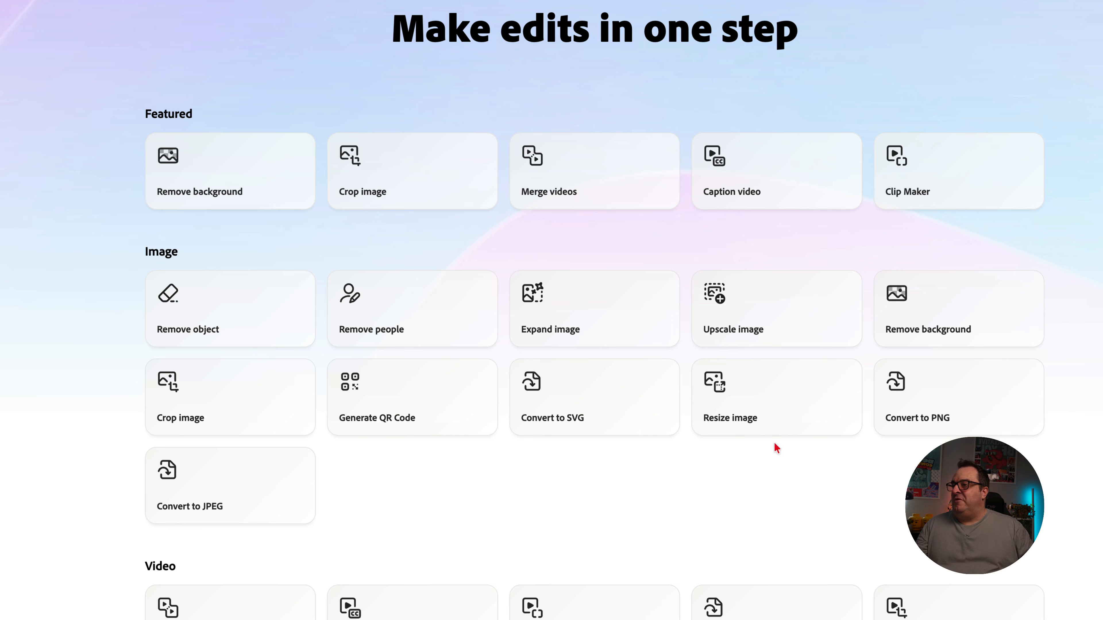
# - Look through the image and video quick actions and view the Caption video tool's upload dialog
pyautogui.scroll(-3, 692, 435)
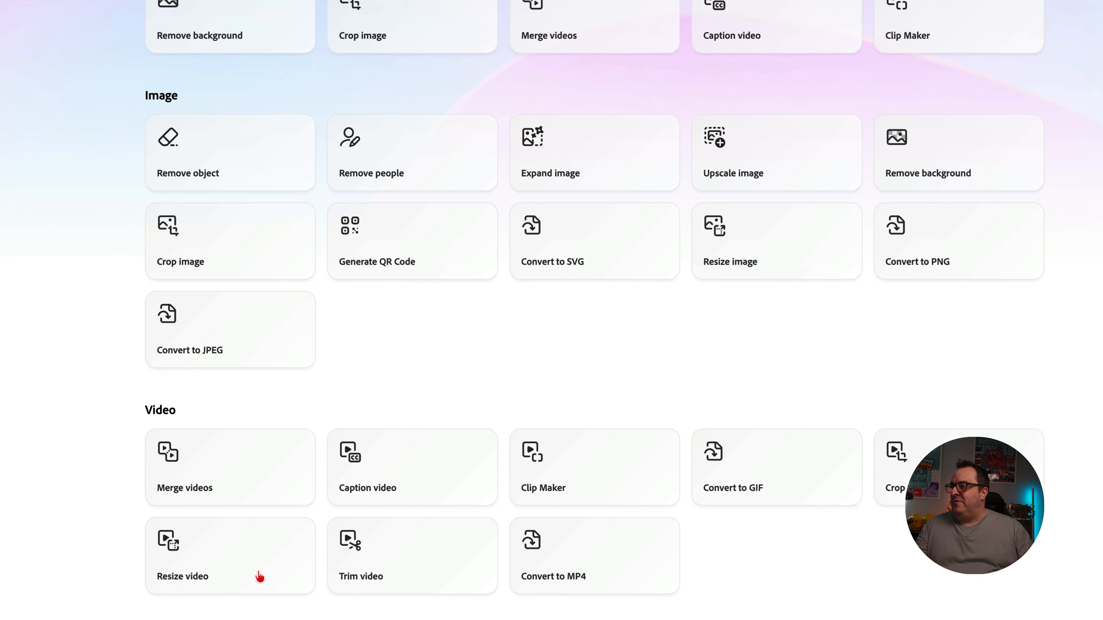
pyautogui.scroll(1, 431, 449)
pyautogui.scroll(1, 431, 449)
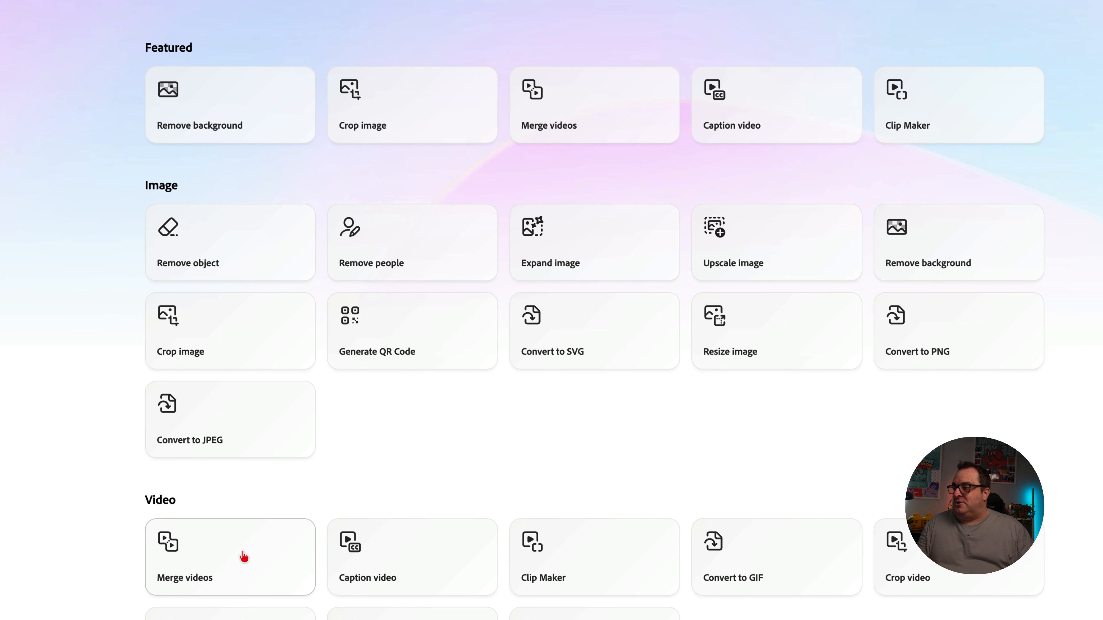
pyautogui.click(396, 564)
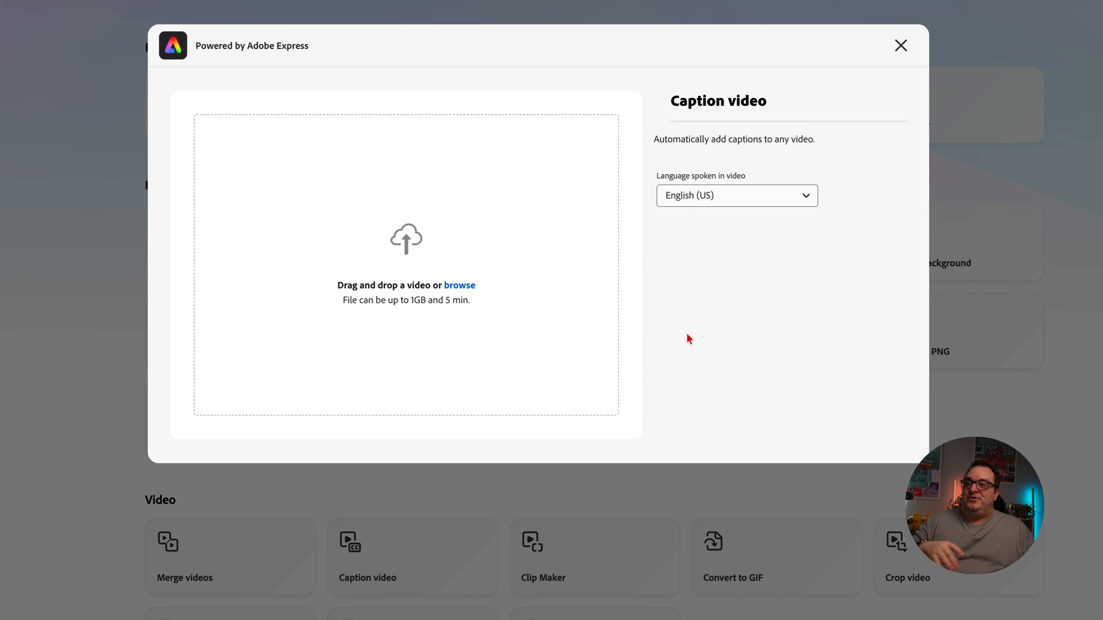
pyautogui.click(901, 45)
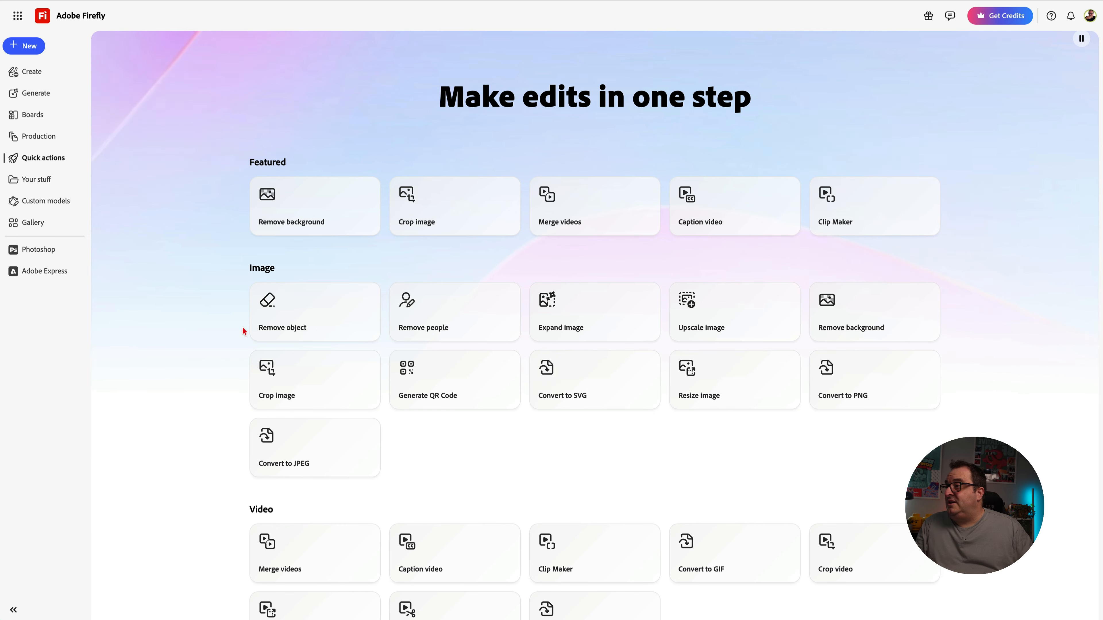
# - Open the Remove object quick action, clear the leftover prompt and load the photo of the half-timbered house
pyautogui.click(306, 327)
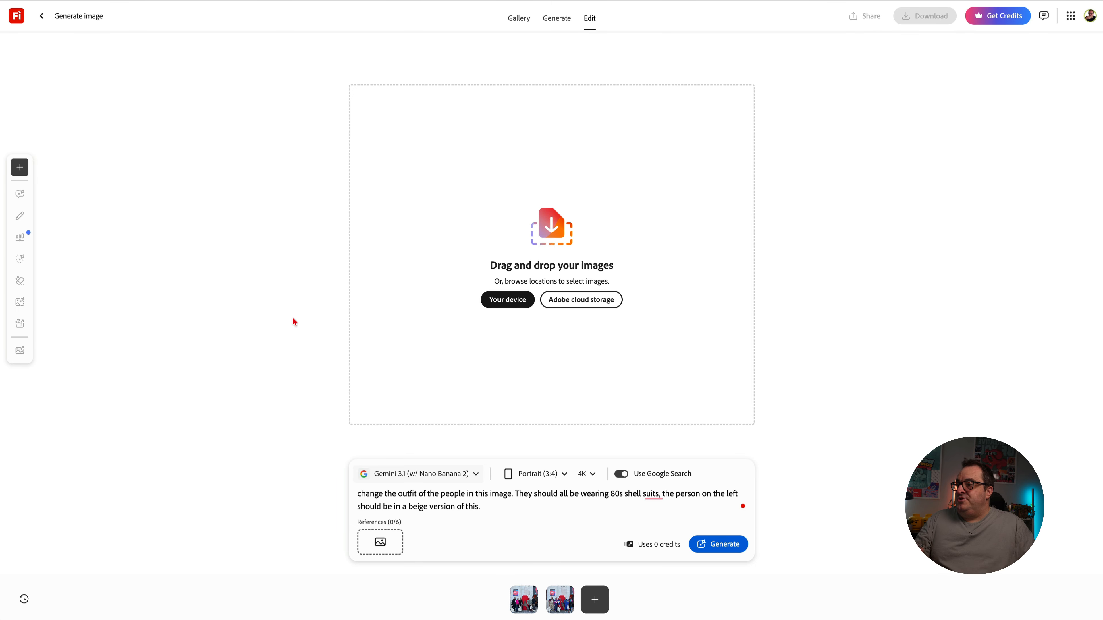
pyautogui.hotkey('ctrl', 'a')
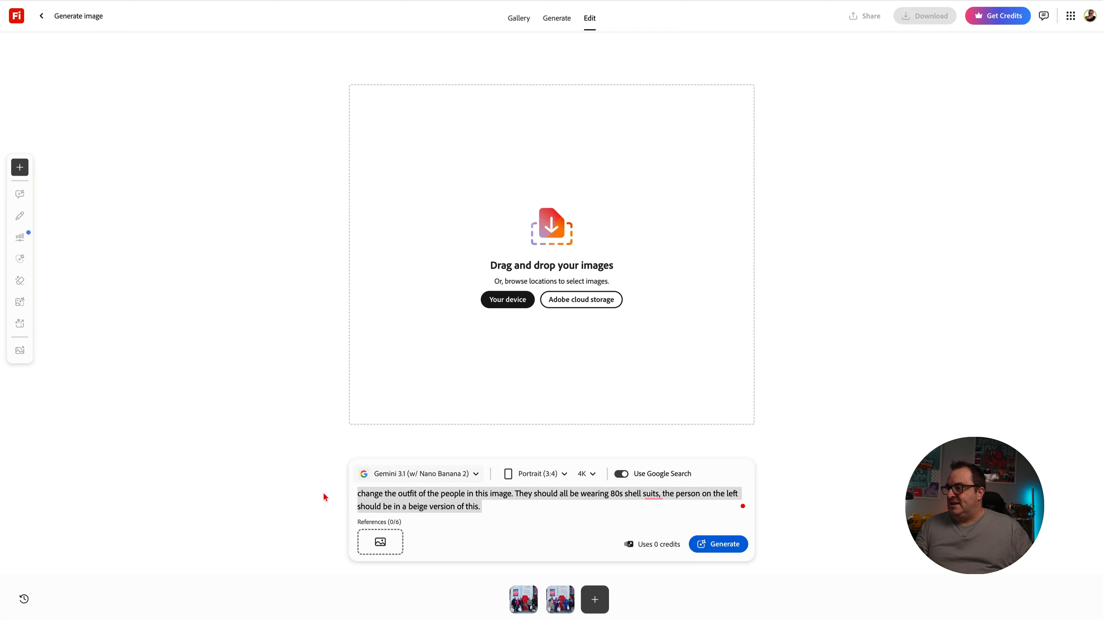
pyautogui.press('BackSpace')
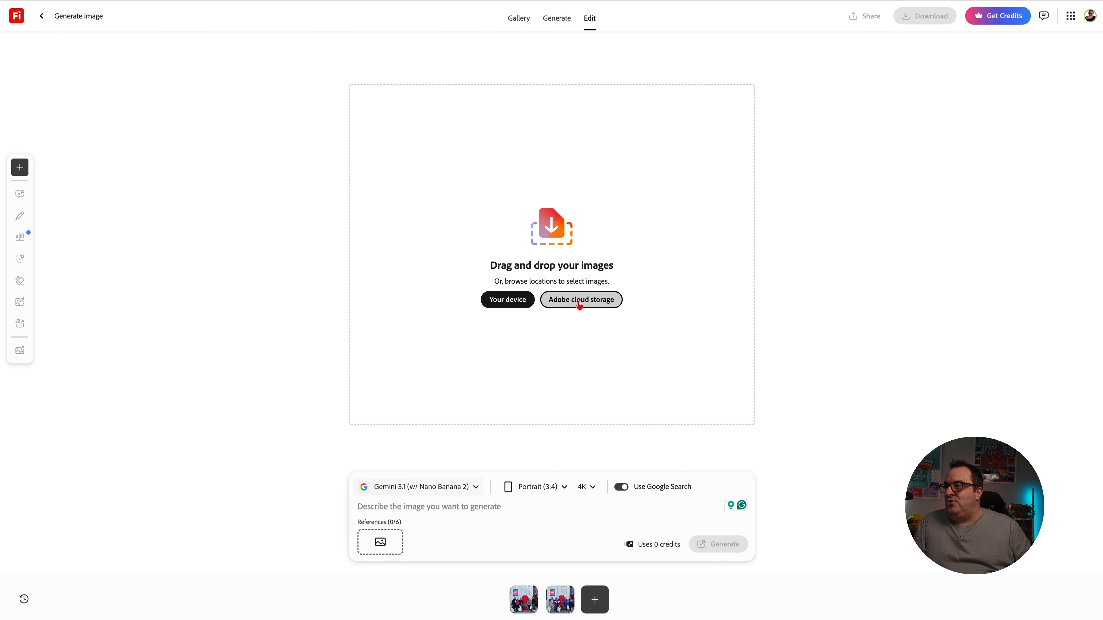
pyautogui.moveTo(716, 1); pyautogui.dragTo(602, 240)
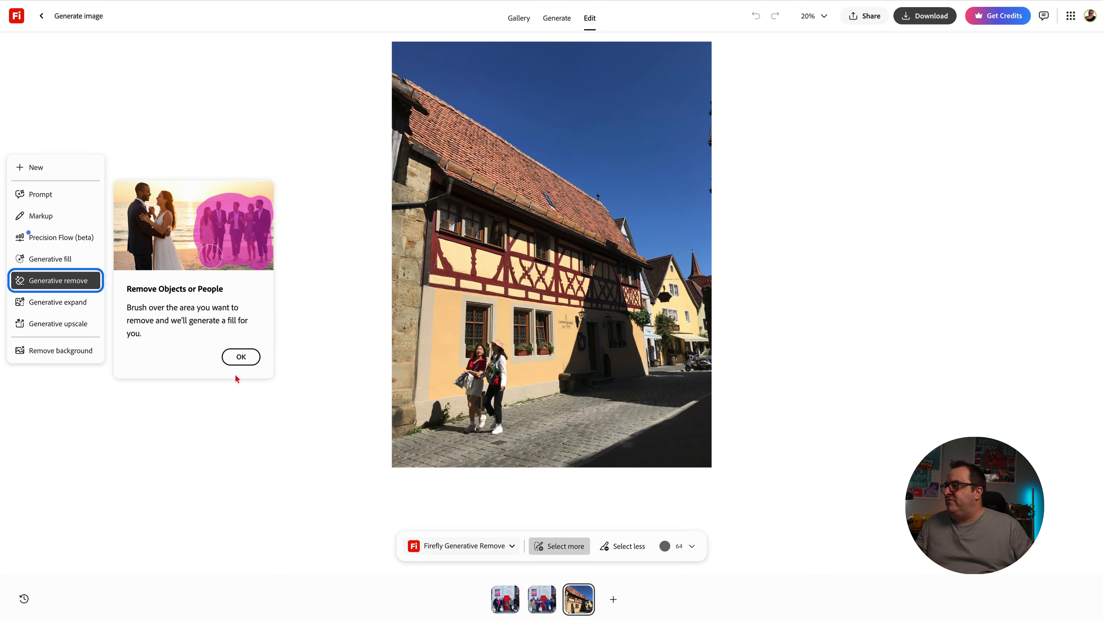
# - Use Generative remove to brush over the two pedestrians in front of the house and remove them
pyautogui.click(238, 357)
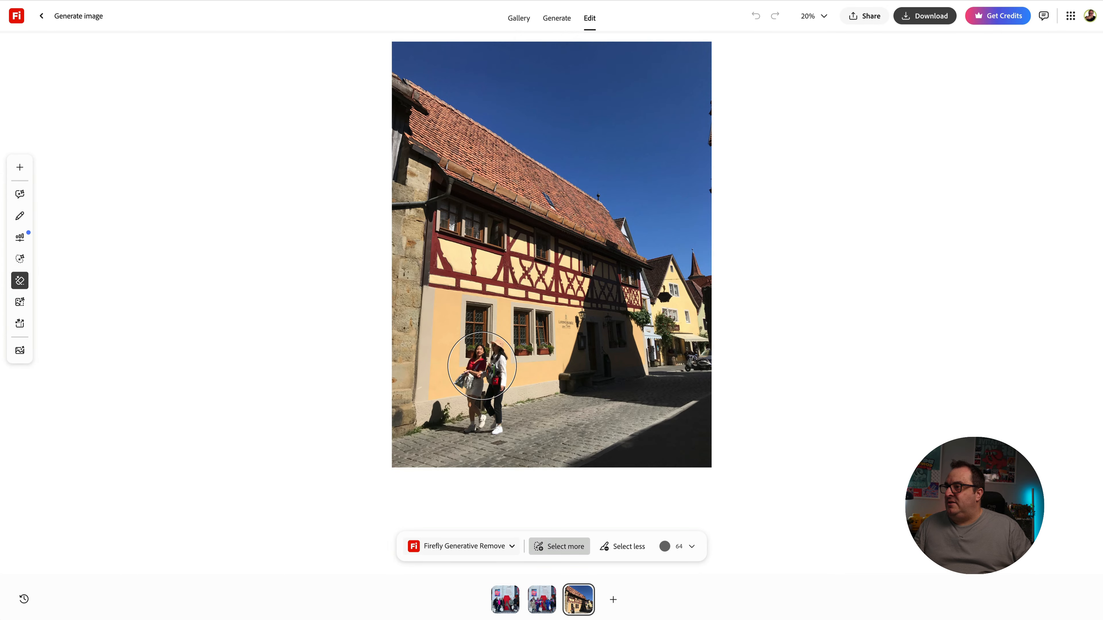
pyautogui.moveTo(482, 366); pyautogui.dragTo(481, 419)
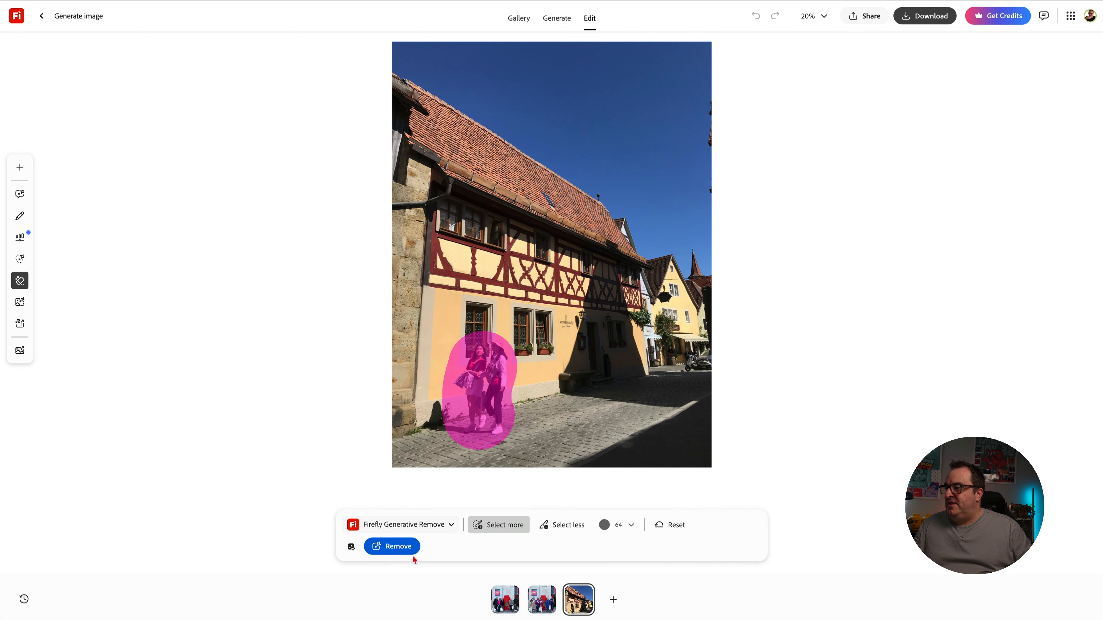
pyautogui.click(397, 548)
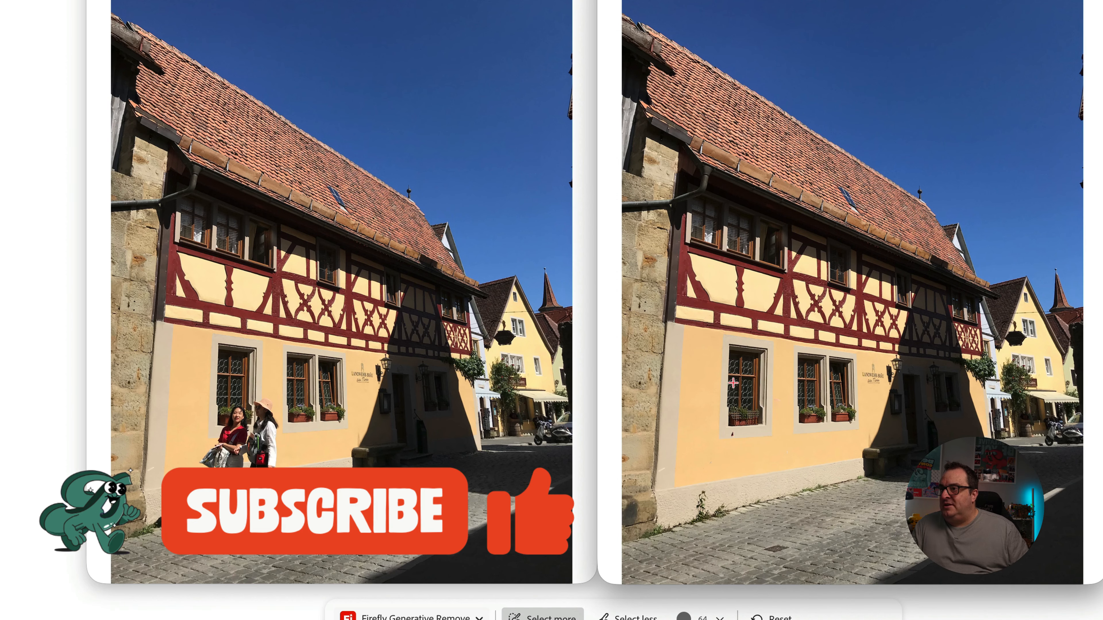
# - Compare the original and edited photos up close in the area where the two pedestrians were walking
pyautogui.scroll(5, 733, 383)
pyautogui.scroll(-8, 733, 383)
pyautogui.hscroll(-3, 733, 383)
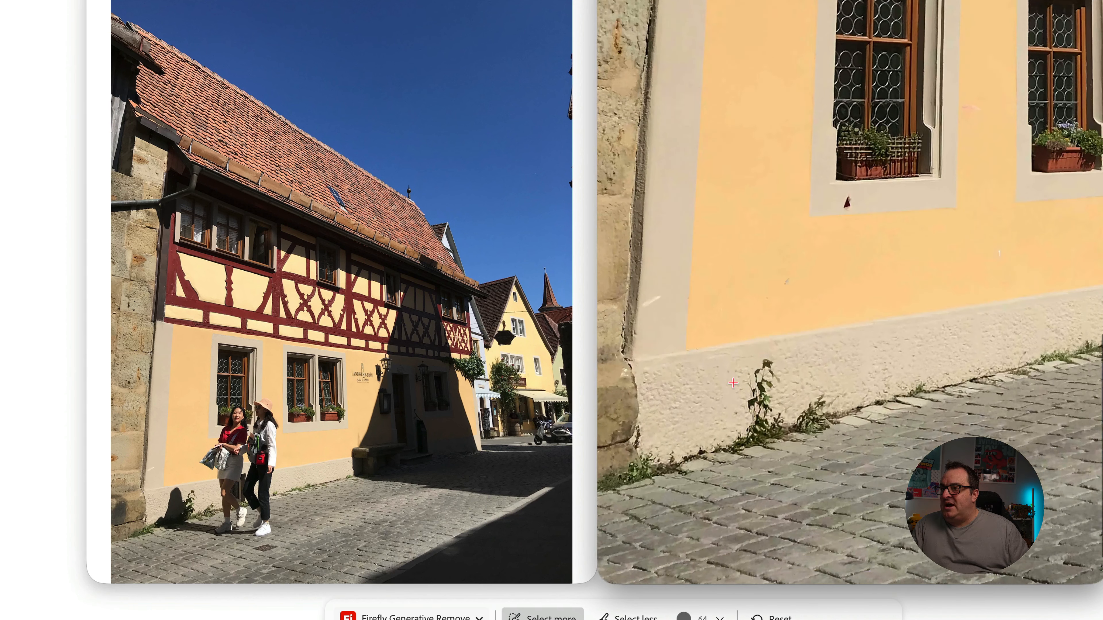
pyautogui.hscroll(3, 733, 383)
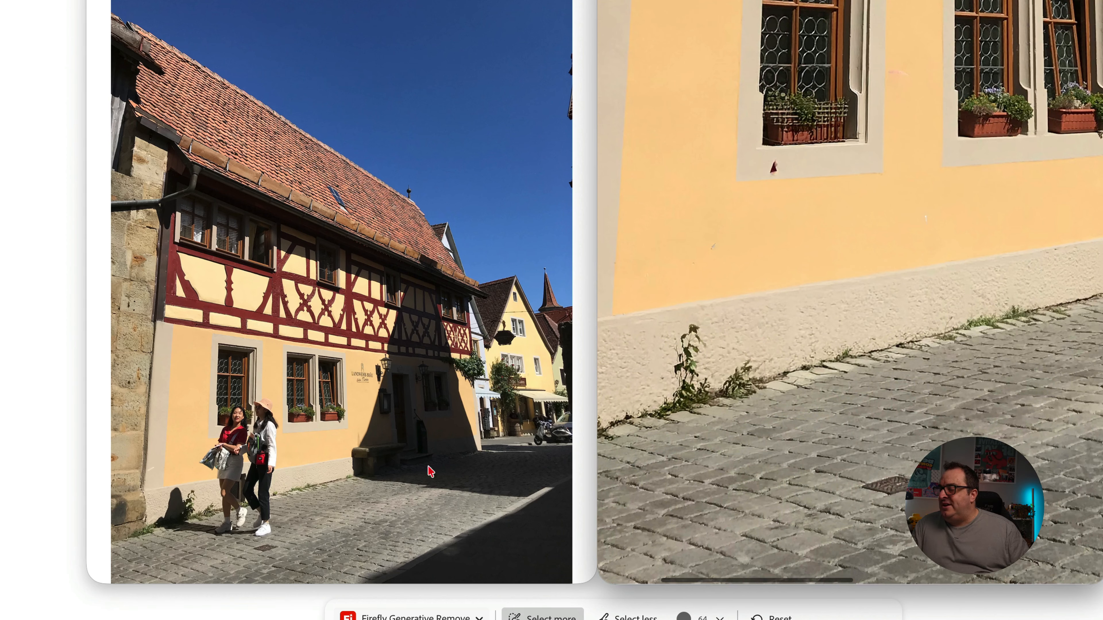
pyautogui.scroll(5, 267, 482)
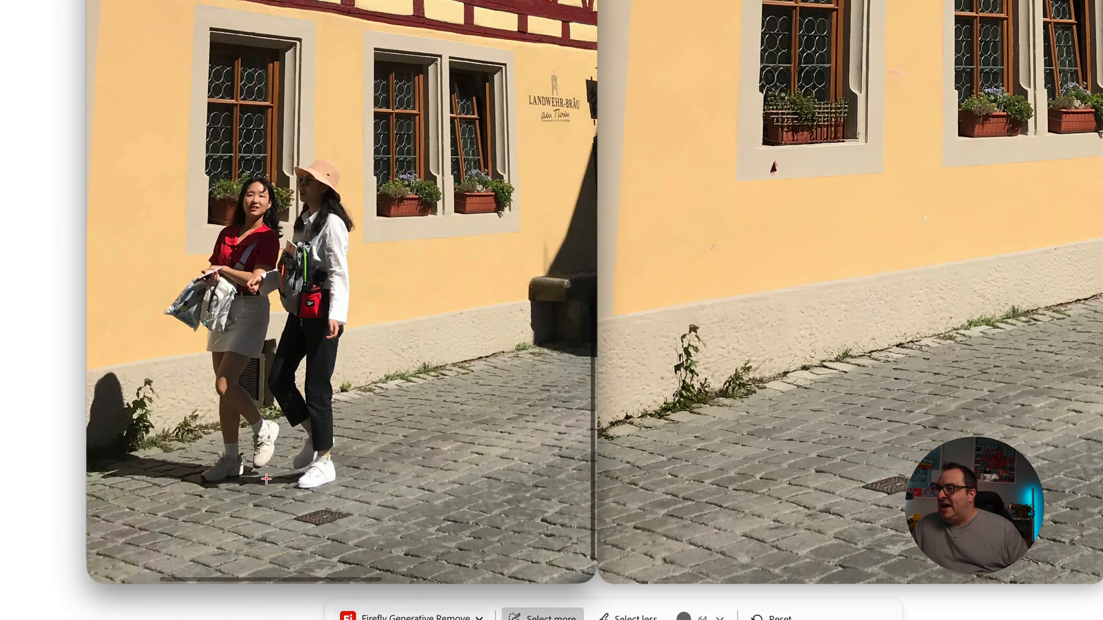
pyautogui.scroll(1, 266, 478)
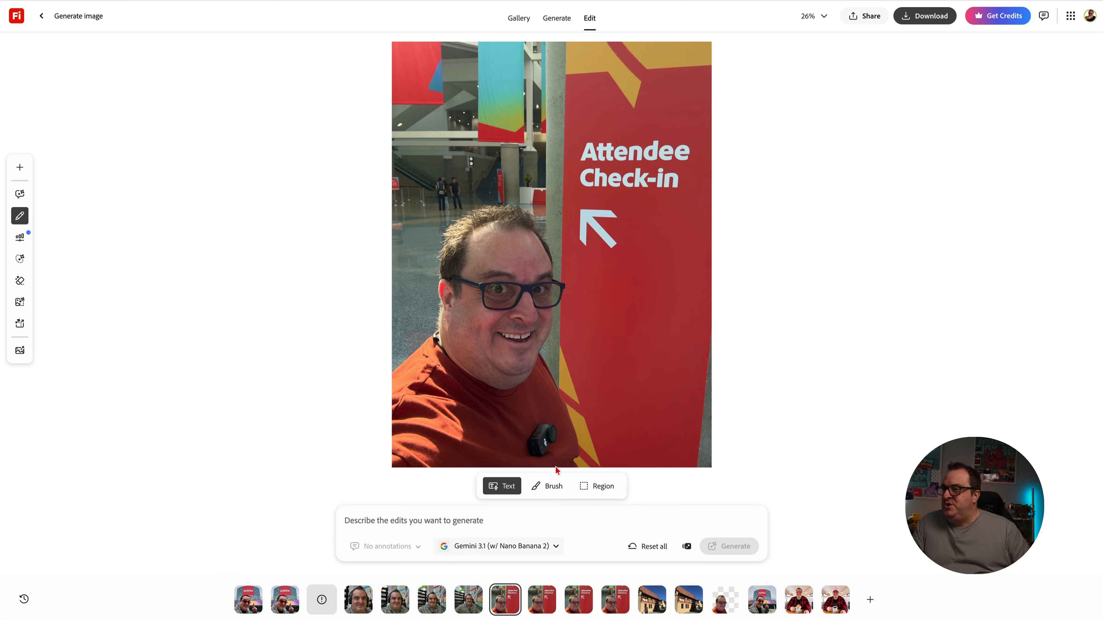
# - Paint over the microphone on the man's orange shirt with the white markup brush at size 17
pyautogui.click(543, 491)
pyautogui.click(547, 489)
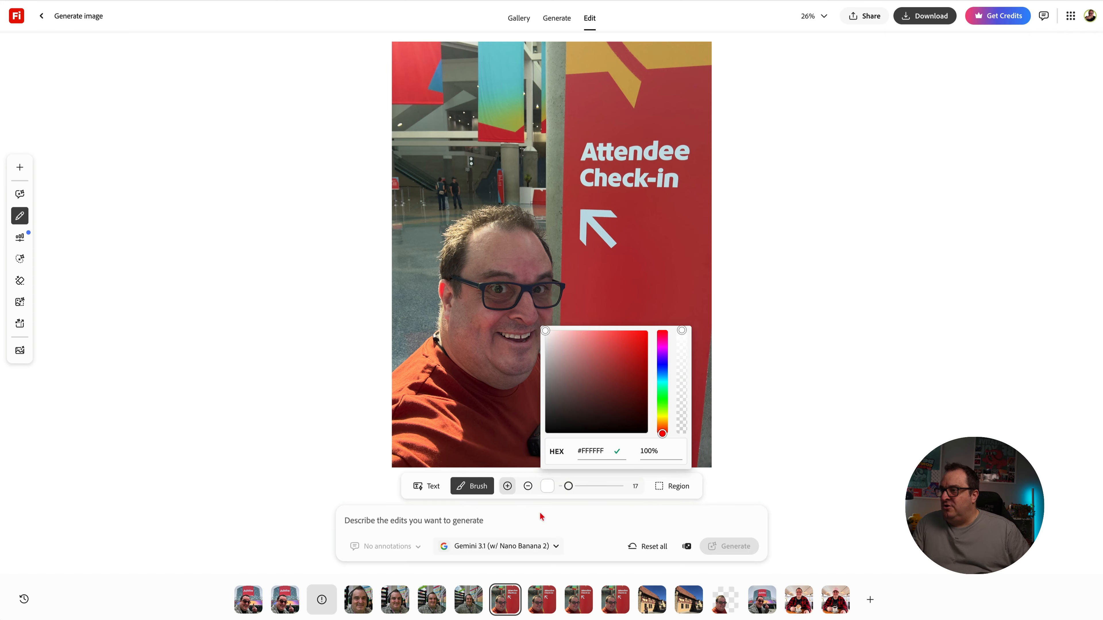
pyautogui.click(719, 468)
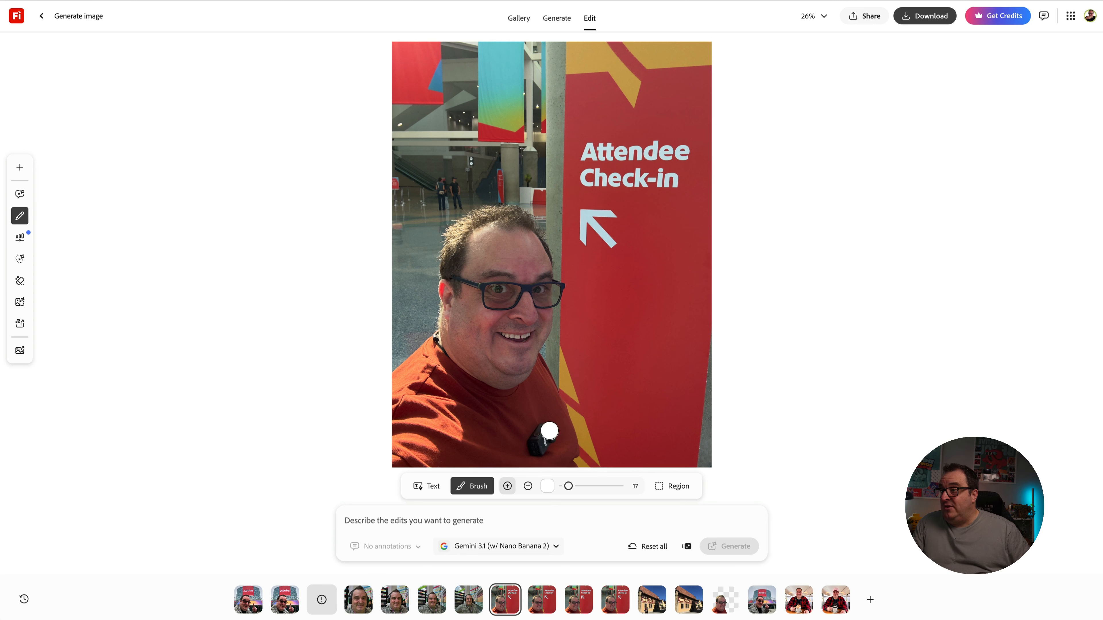
pyautogui.moveTo(549, 431)
pyautogui.mouseDown()
pyautogui.moveTo(533, 439)
pyautogui.moveTo(544, 451)
pyautogui.moveTo(550, 429)
pyautogui.moveTo(536, 433)
pyautogui.mouseUp()
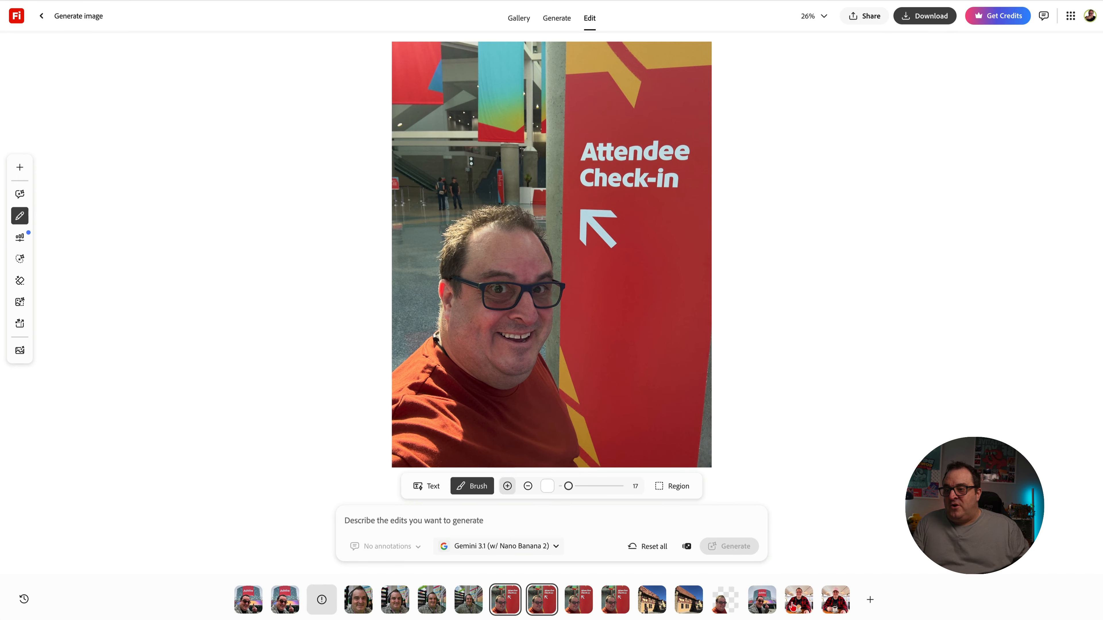
# - Open the annotated café photo and move the cap note above the man's head and the coffee note below the cup
pyautogui.click(796, 607)
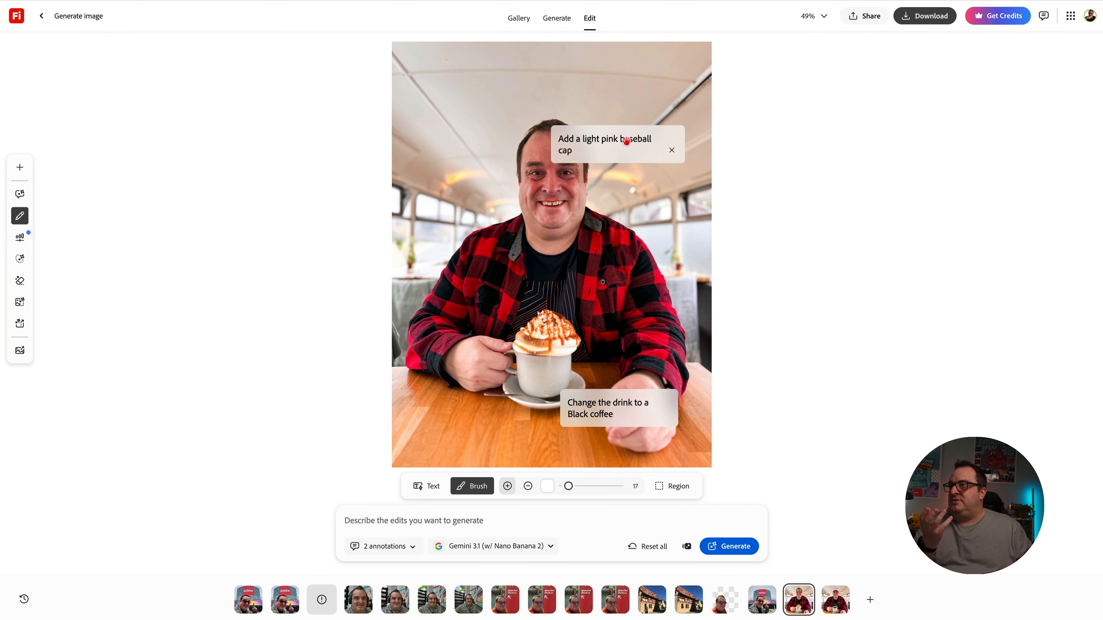
pyautogui.moveTo(625, 144); pyautogui.dragTo(636, 98)
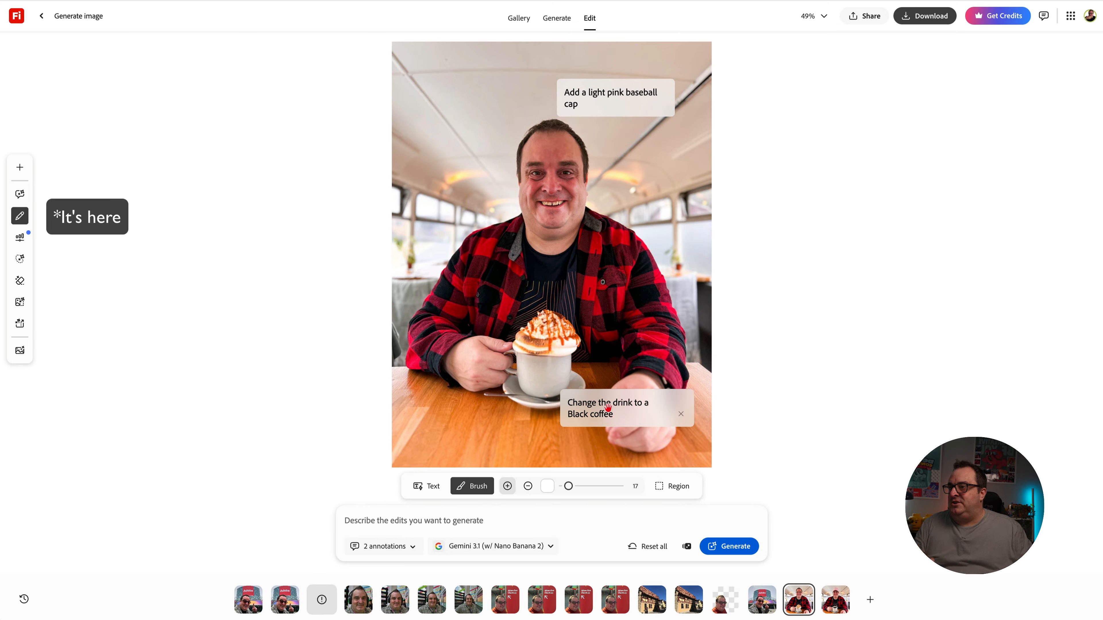
pyautogui.moveTo(621, 423)
pyautogui.mouseDown()
pyautogui.moveTo(599, 429)
pyautogui.moveTo(596, 449)
pyautogui.mouseUp()
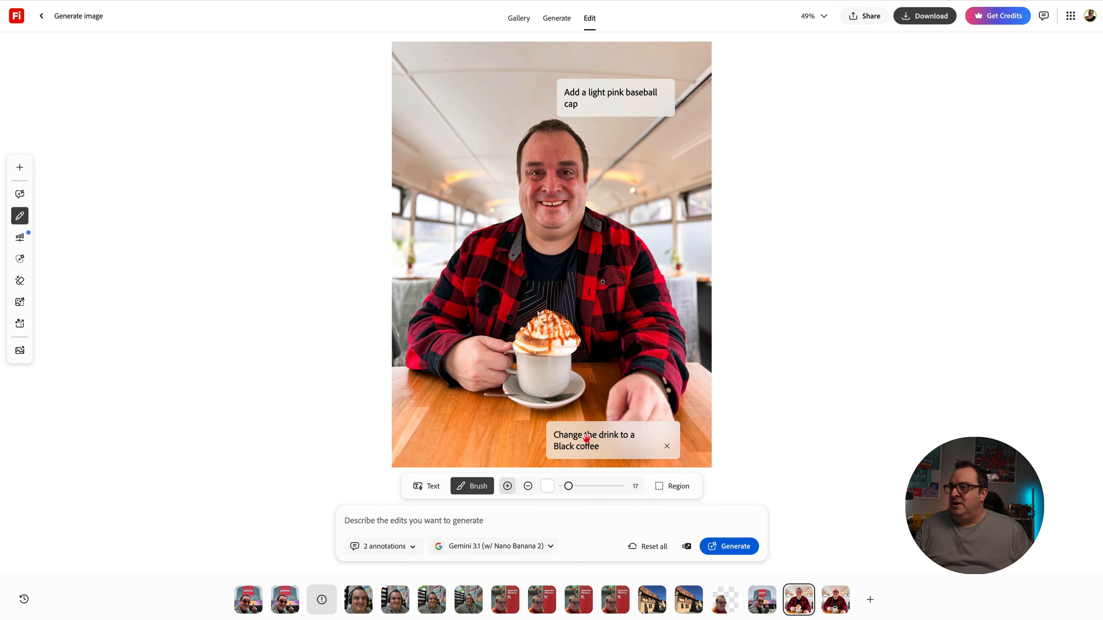
# - Set the markup mode to Text and move the "Add a light pink baseball cap" note down beside the man's head
pyautogui.moveTo(31, 217)
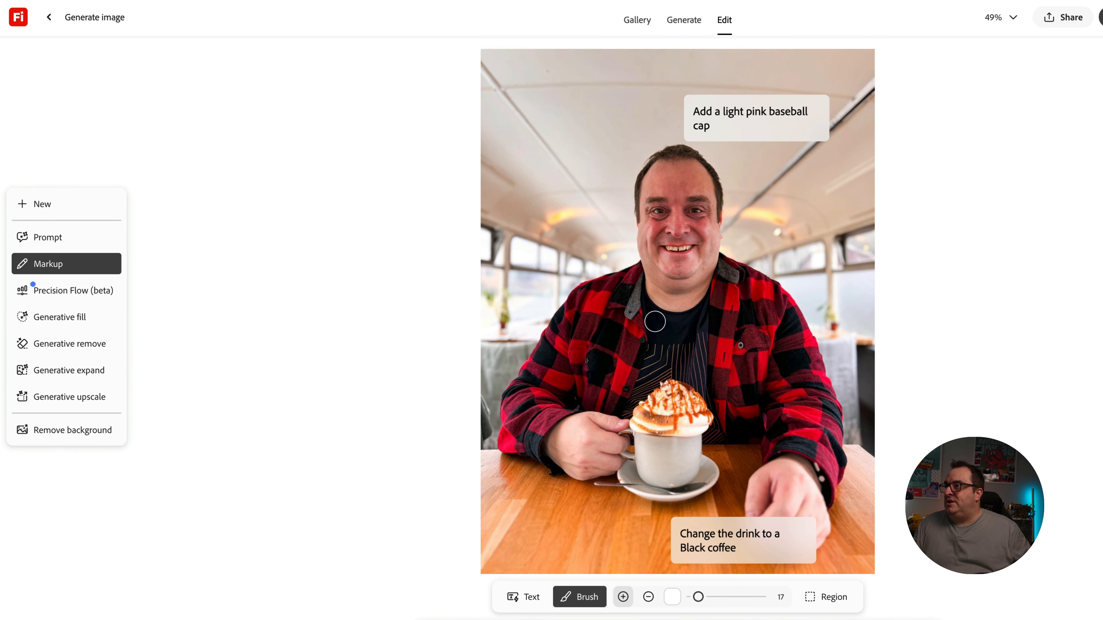
pyautogui.click(521, 604)
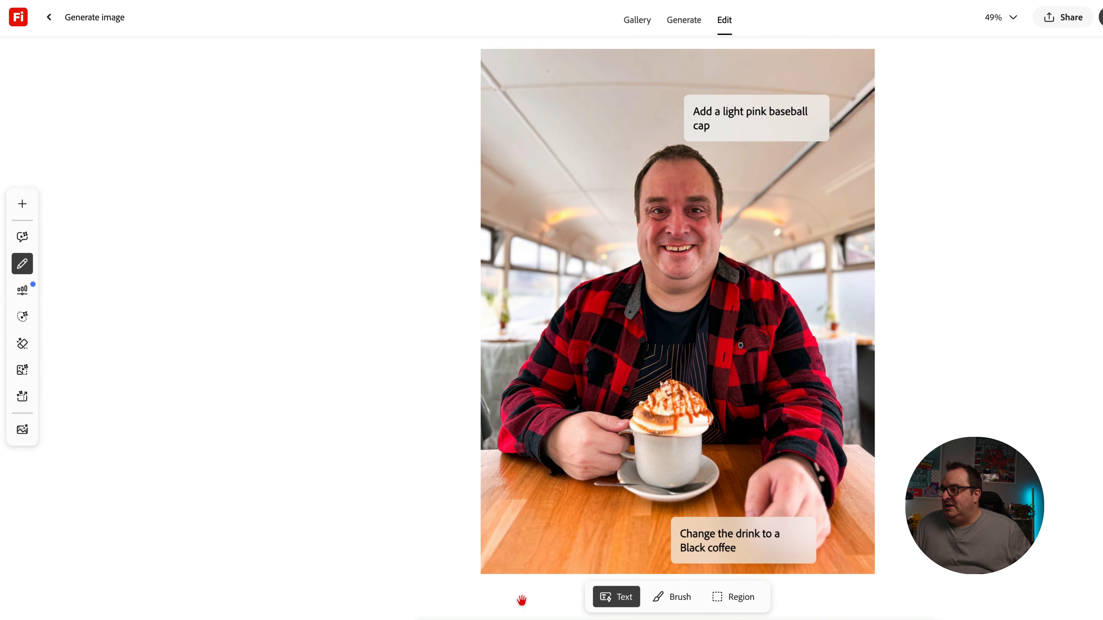
pyautogui.click(664, 604)
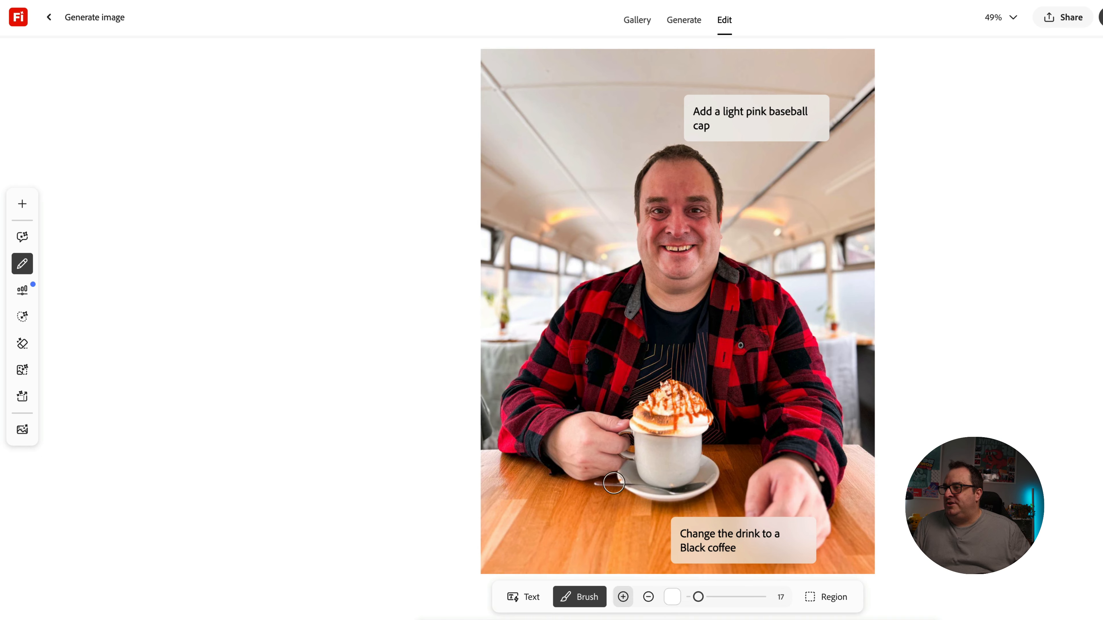
pyautogui.click(526, 598)
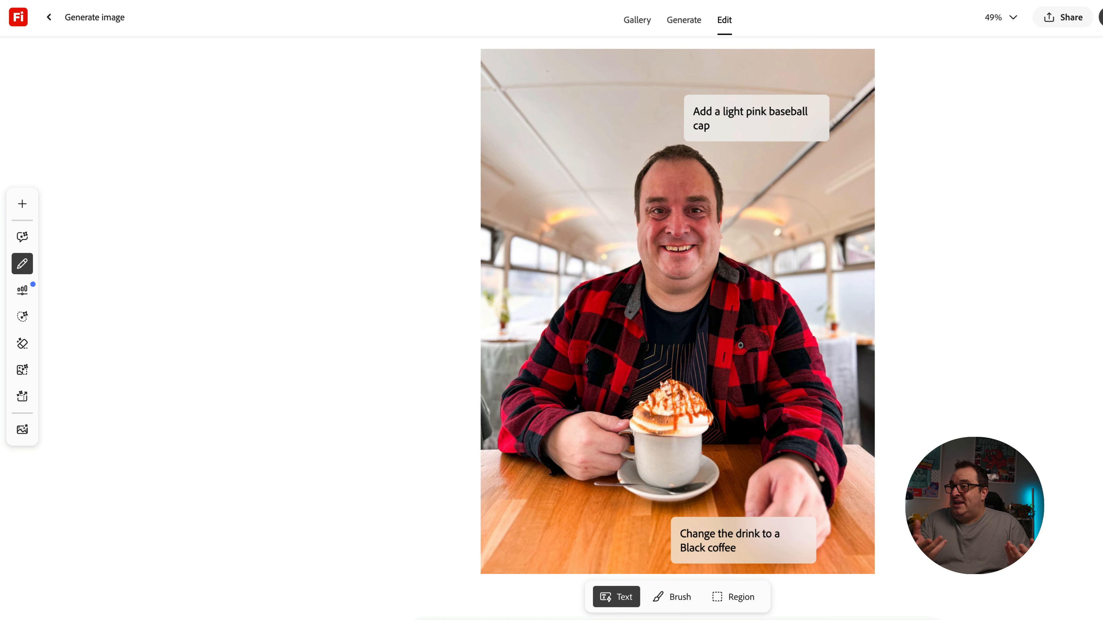
pyautogui.moveTo(740, 121)
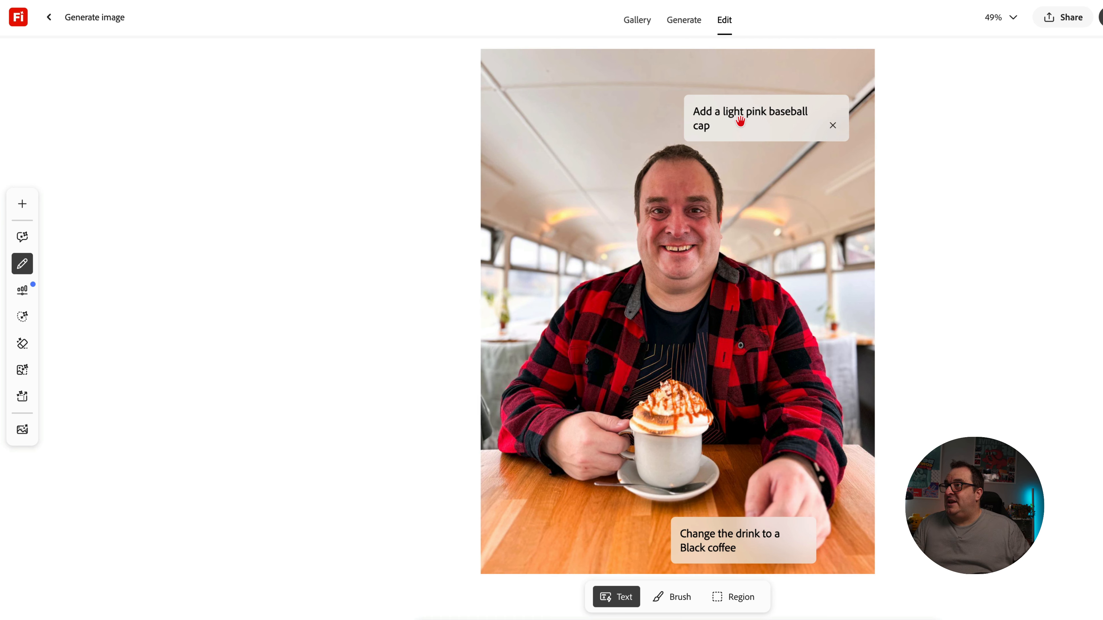
pyautogui.moveTo(743, 133); pyautogui.dragTo(744, 168)
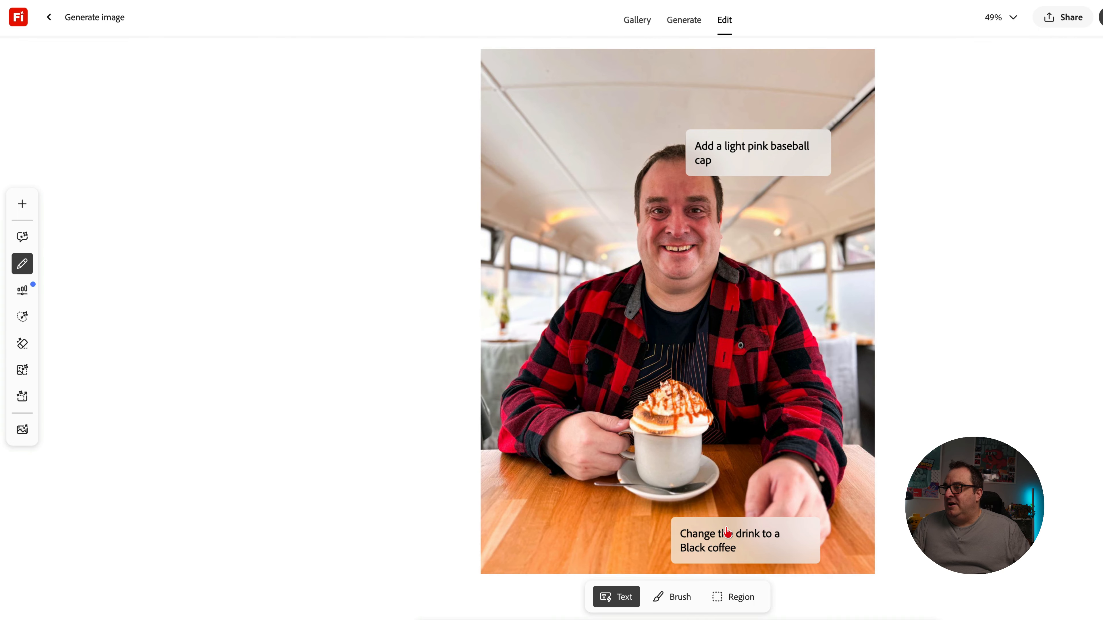
# - Move the "Change the drink to a Black coffee" note up beside the whipped cream on the drink
pyautogui.click(733, 544)
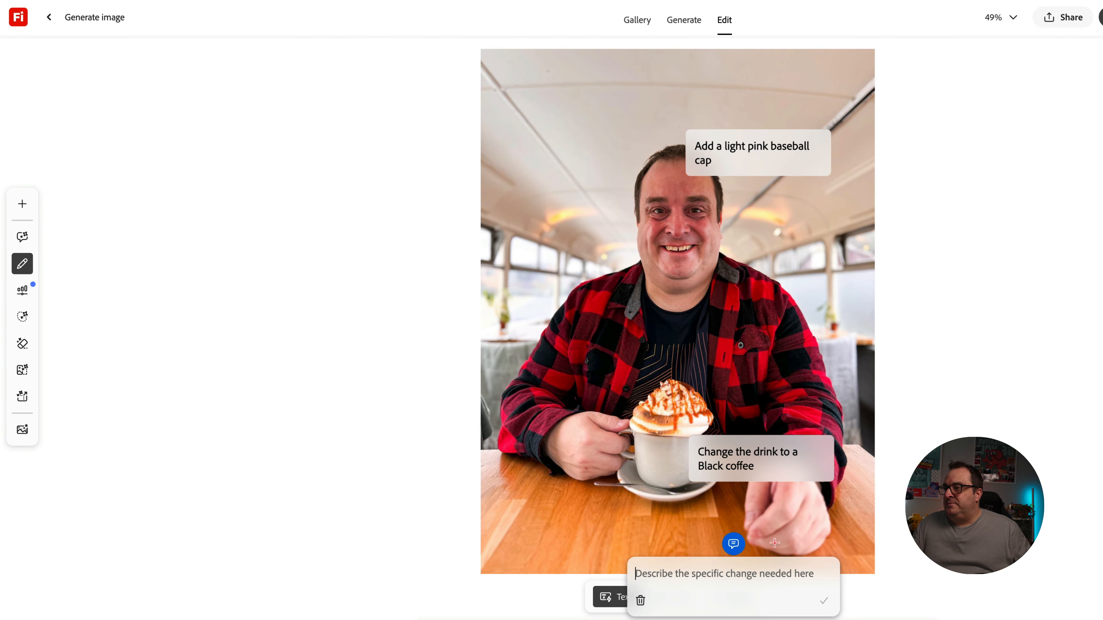
pyautogui.click(887, 530)
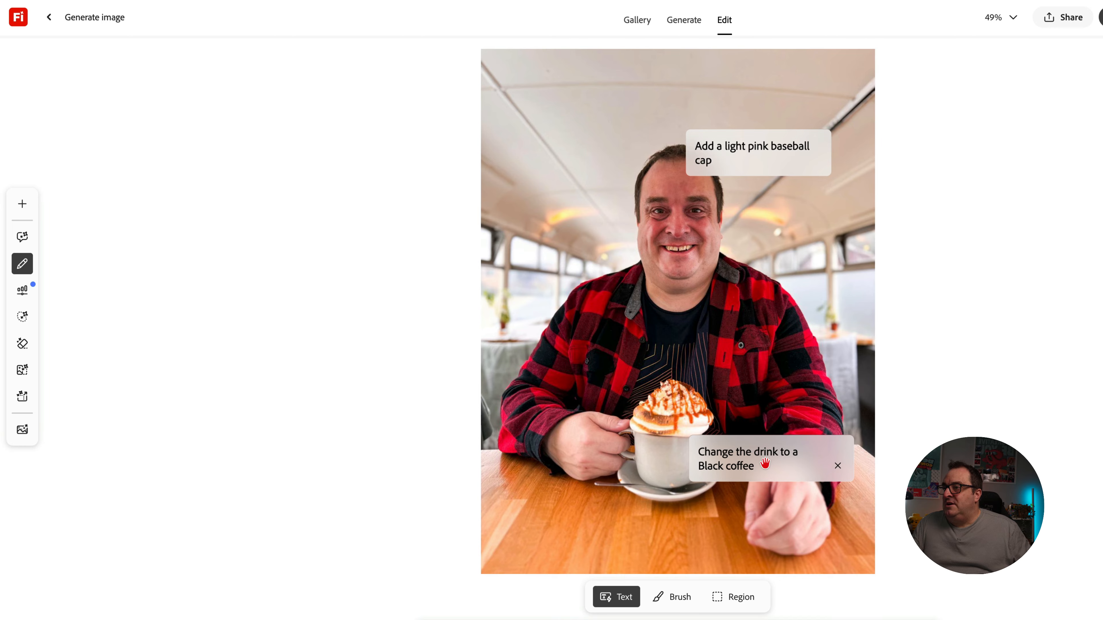
pyautogui.moveTo(756, 458); pyautogui.dragTo(753, 408)
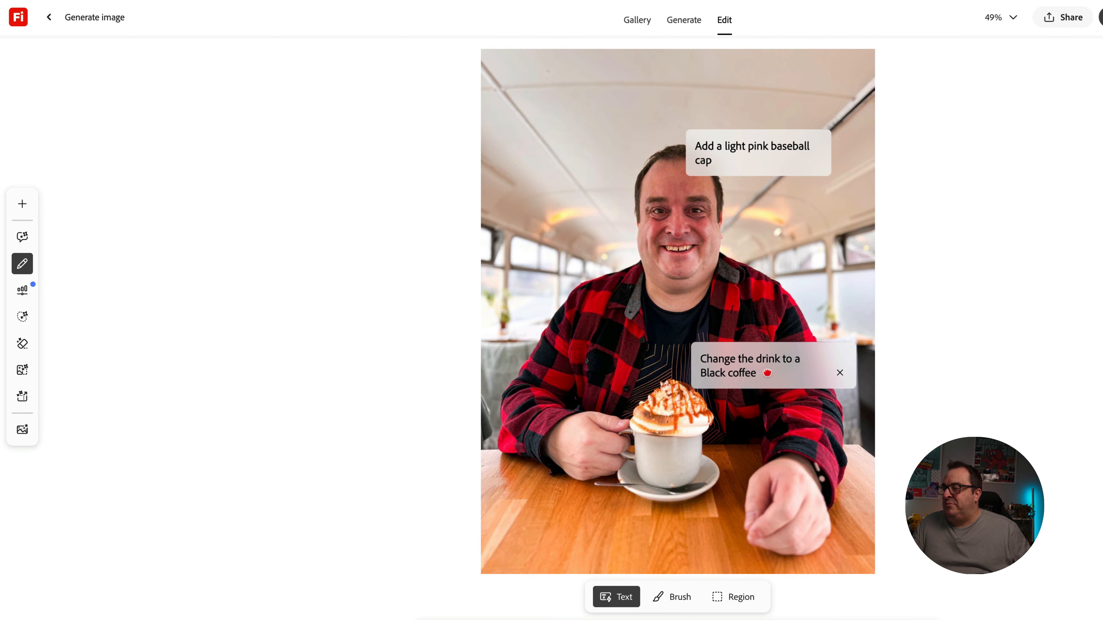